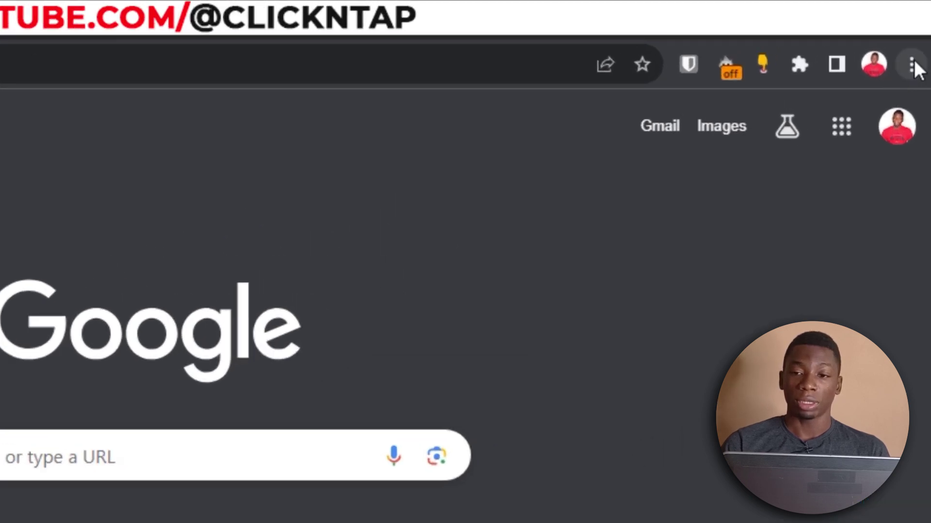
Open Chrome's Settings page from the three-dot menu.
click(912, 64)
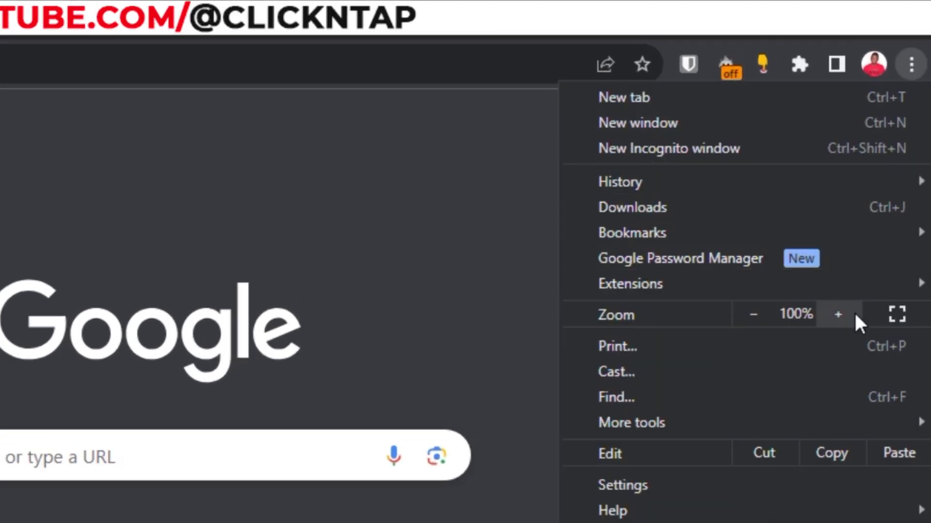
click(776, 481)
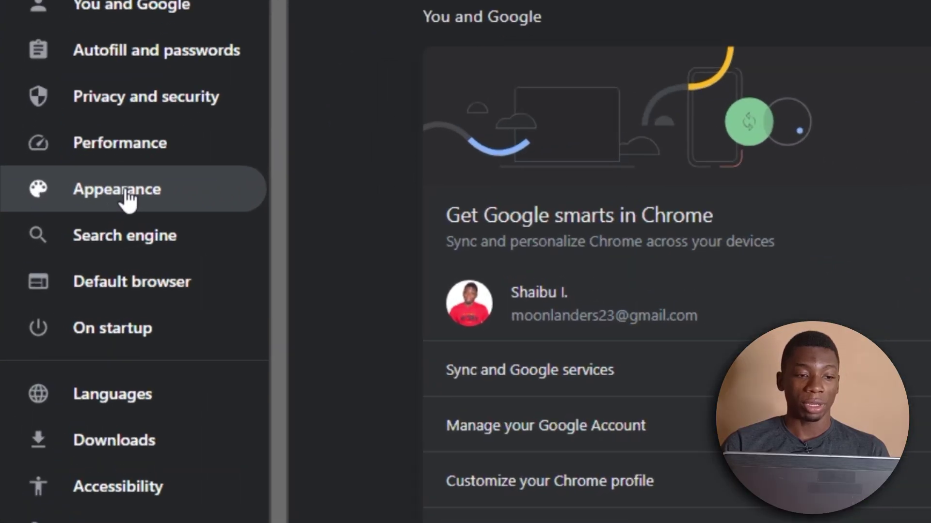
In Appearance settings, turn Show home button off and then back on.
click(76, 224)
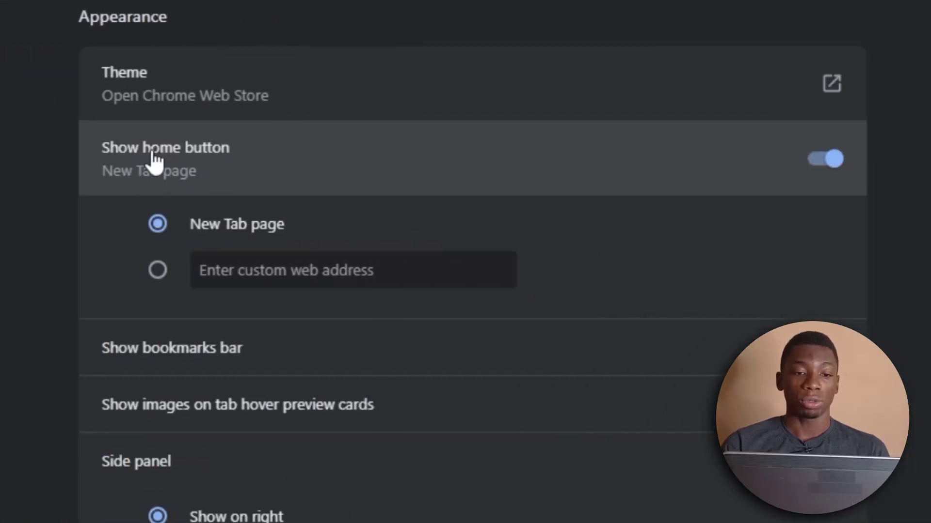
click(826, 159)
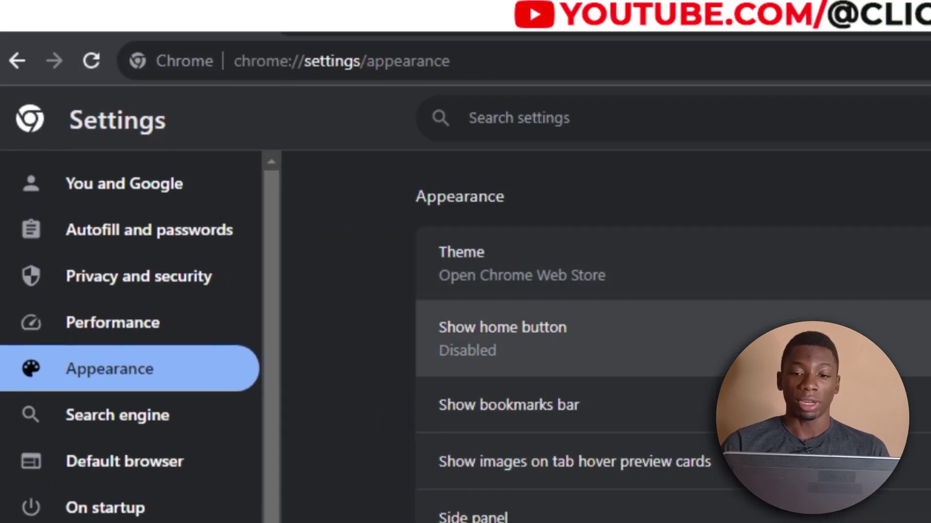
click(901, 338)
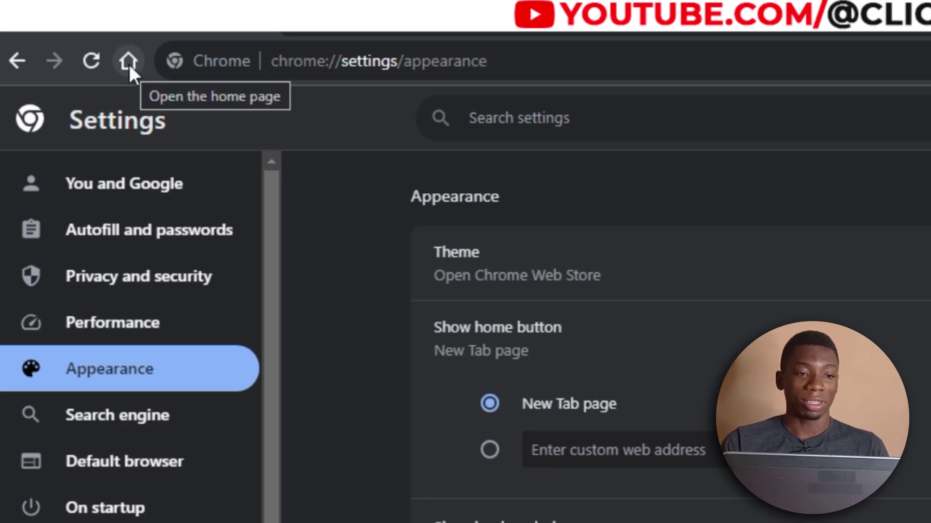
Use the home button beside reload to load the Google New Tab page.
click(128, 62)
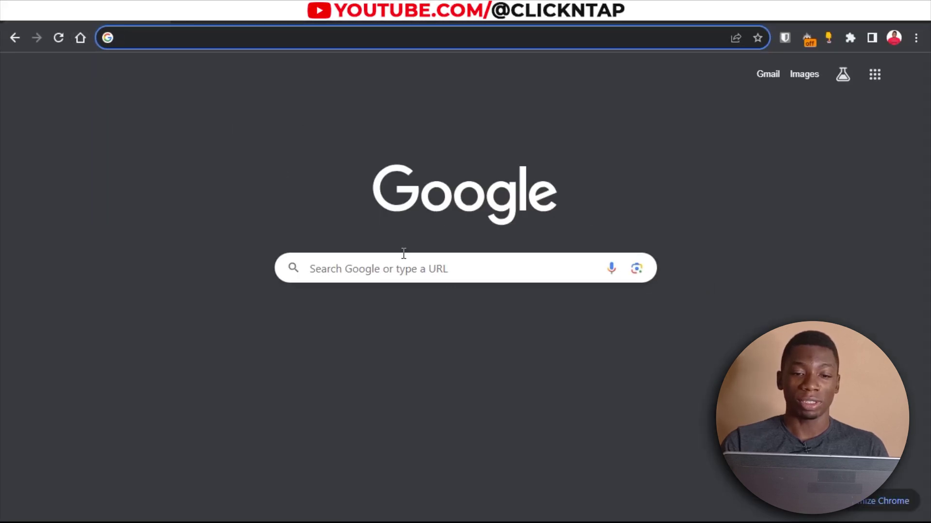